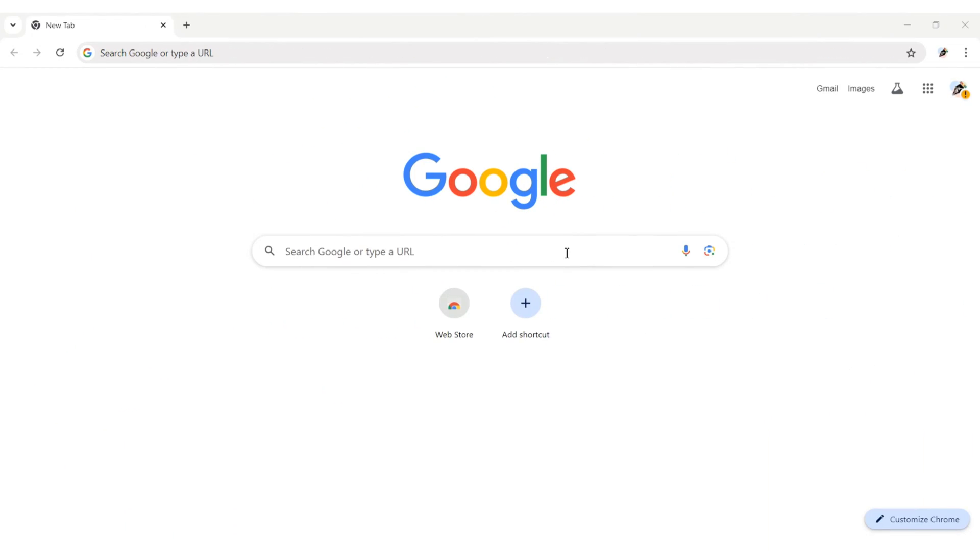
# - Search Google for 'dzine ai' and go to the dzine.ai homepage from the first result
pyautogui.click(566, 253)
pyautogui.write('dzine')
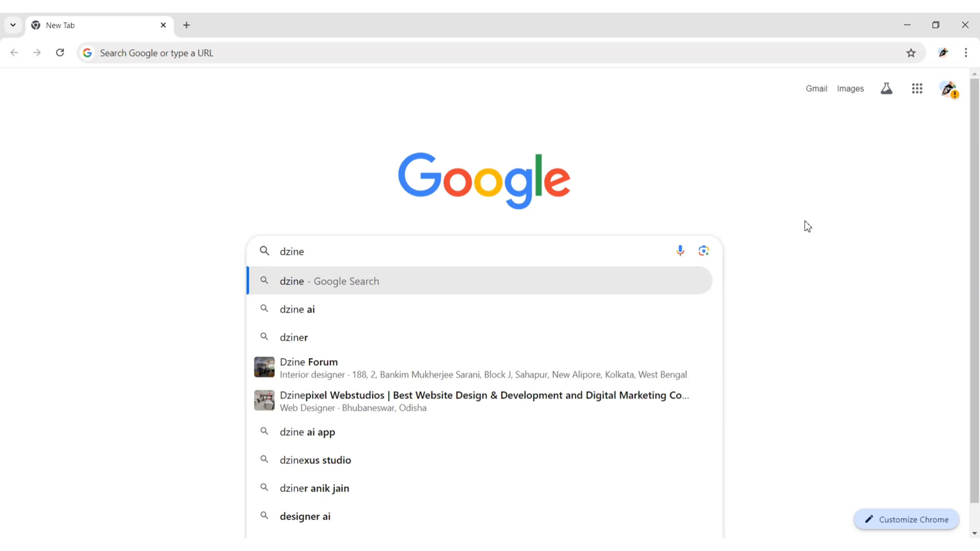
pyautogui.write(' ai')
pyautogui.press('Return')
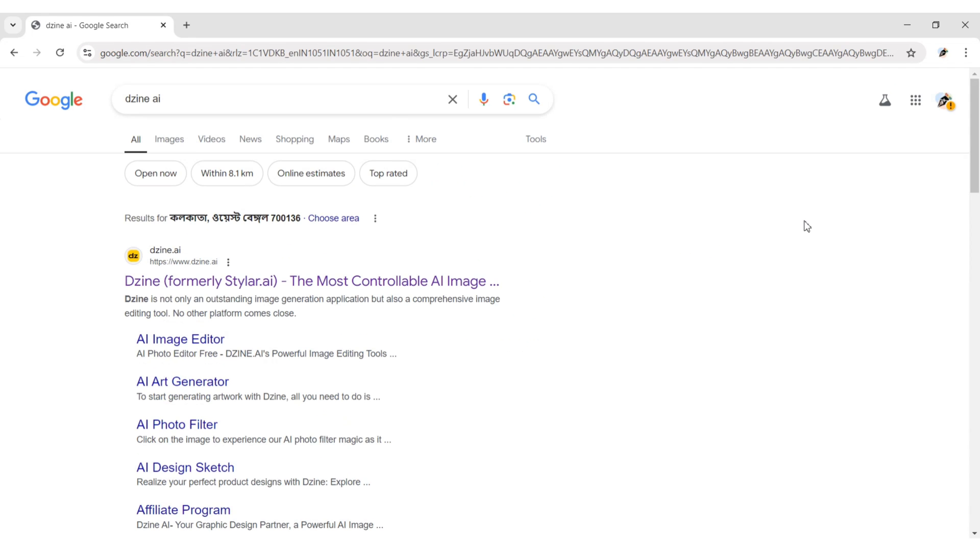
pyautogui.click(441, 281)
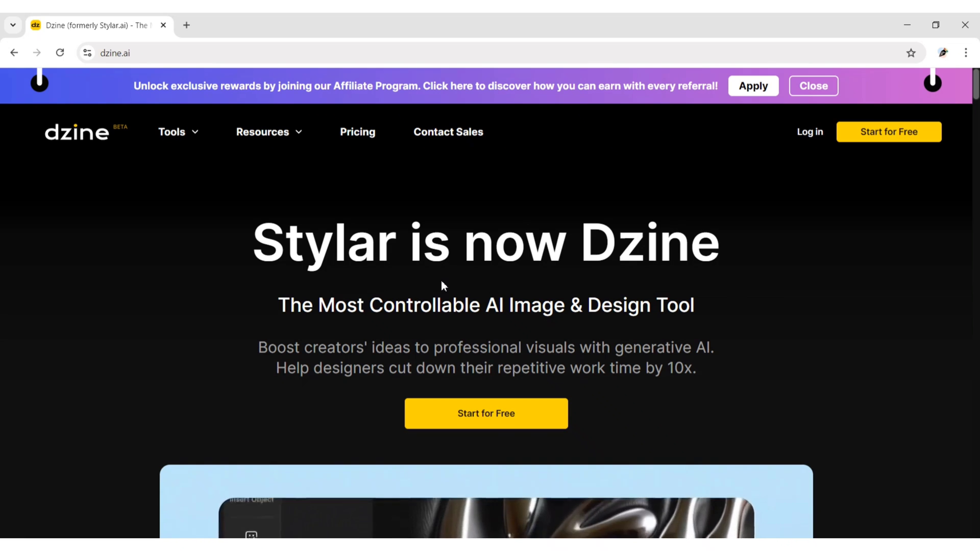
# - Log in to Dzine with Continue with Google, choosing and confirming the Google account
pyautogui.click(806, 132)
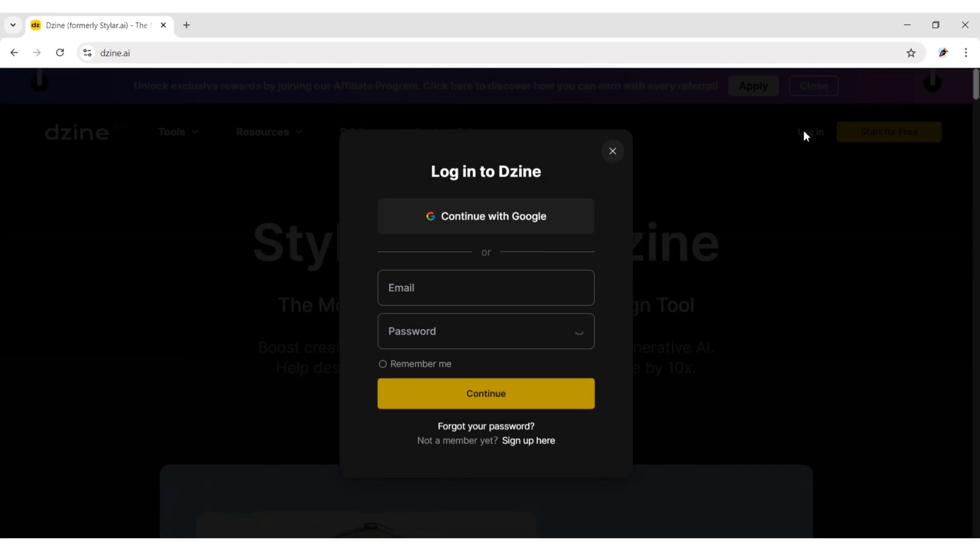
pyautogui.click(491, 215)
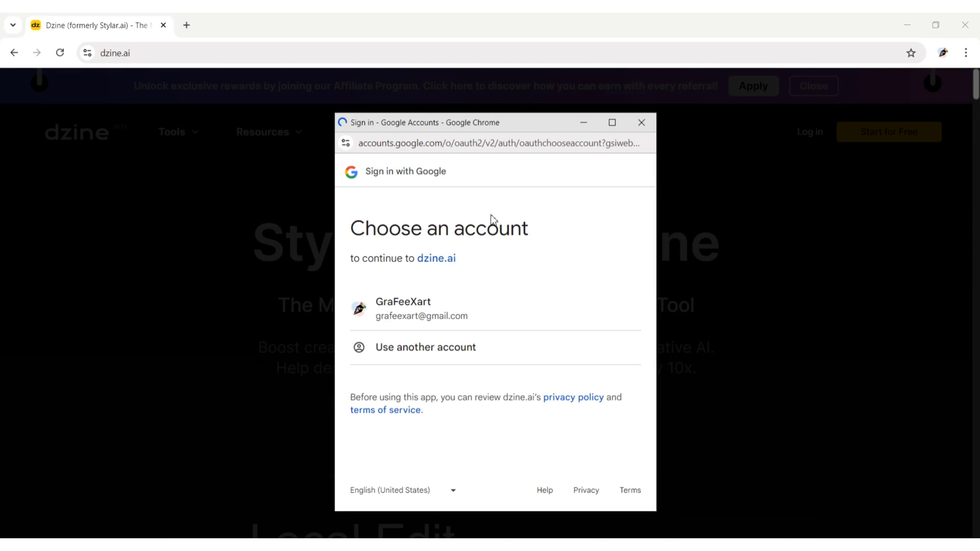
pyautogui.click(449, 309)
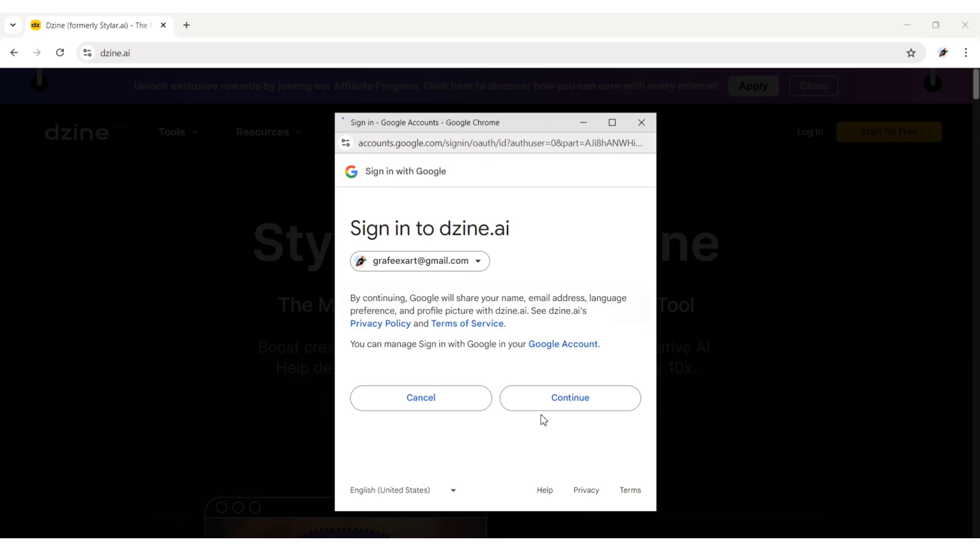
pyautogui.click(554, 406)
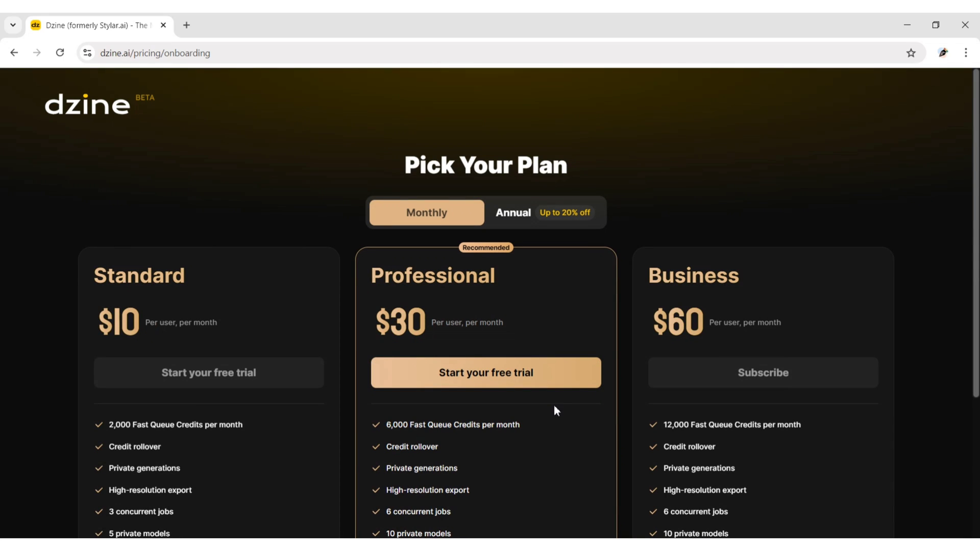
pyautogui.scroll(-4, 271, 315)
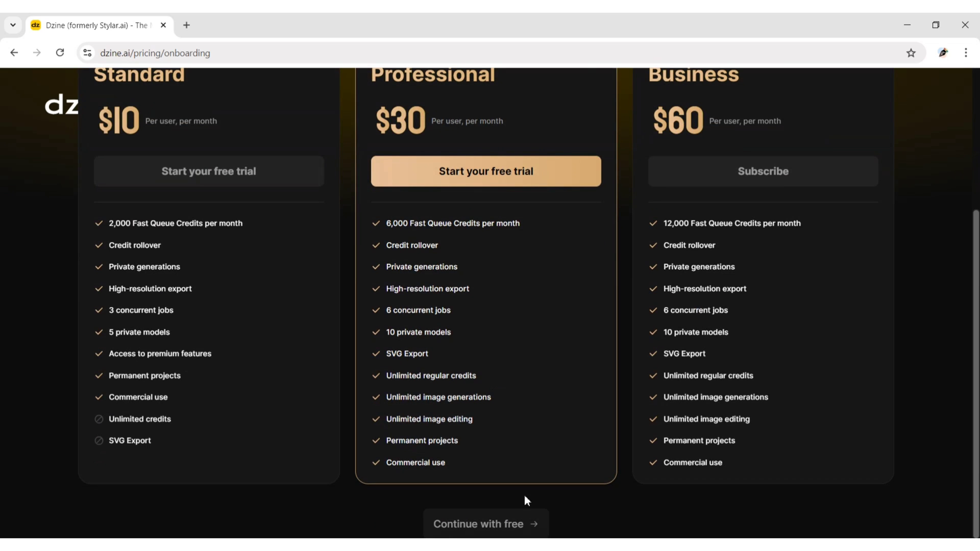
# - Continue with the free plan and answer Google/Search Engines for how you heard of Dzine
pyautogui.click(493, 531)
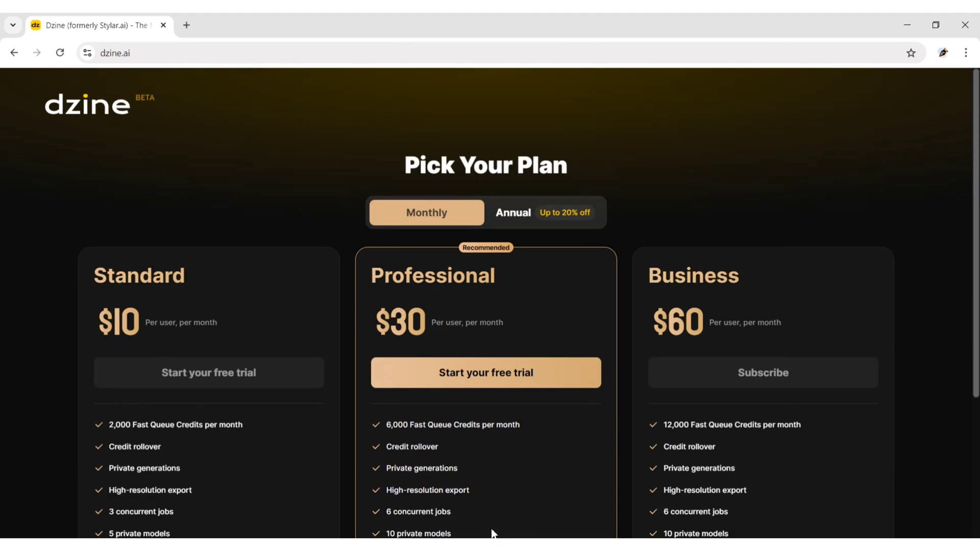
pyautogui.click(486, 194)
pyautogui.click(547, 195)
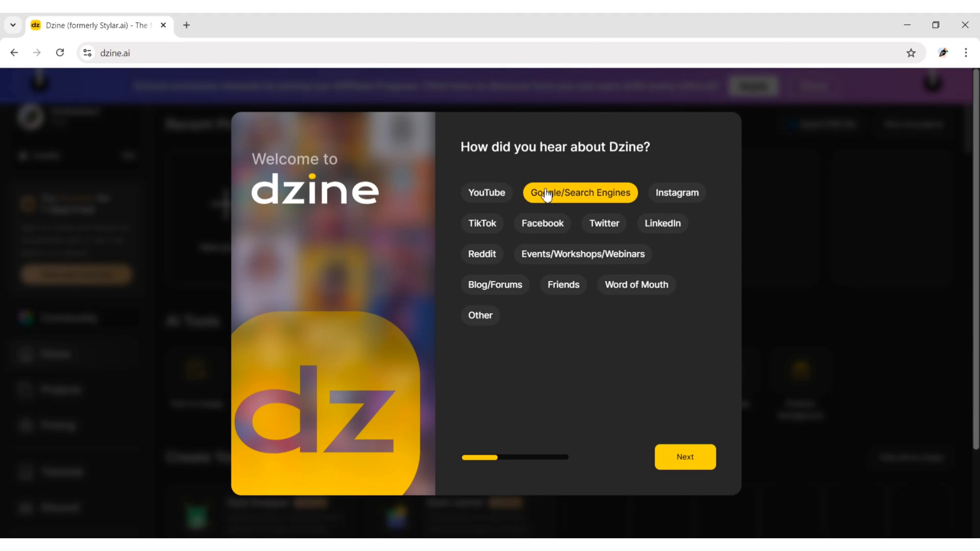
pyautogui.click(688, 454)
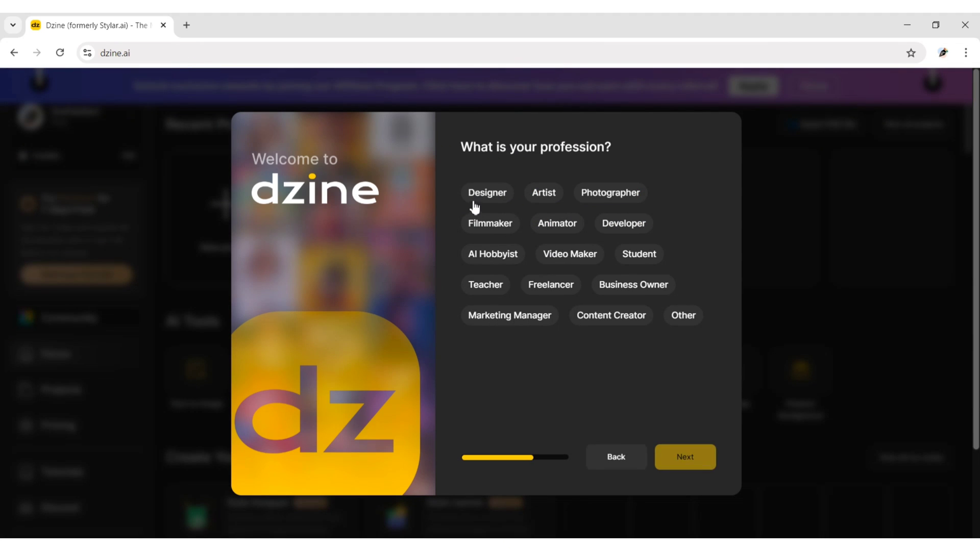
# - Pick Designer as profession and Graphic Design as focus, then postpone the guide video
pyautogui.click(474, 206)
pyautogui.click(672, 454)
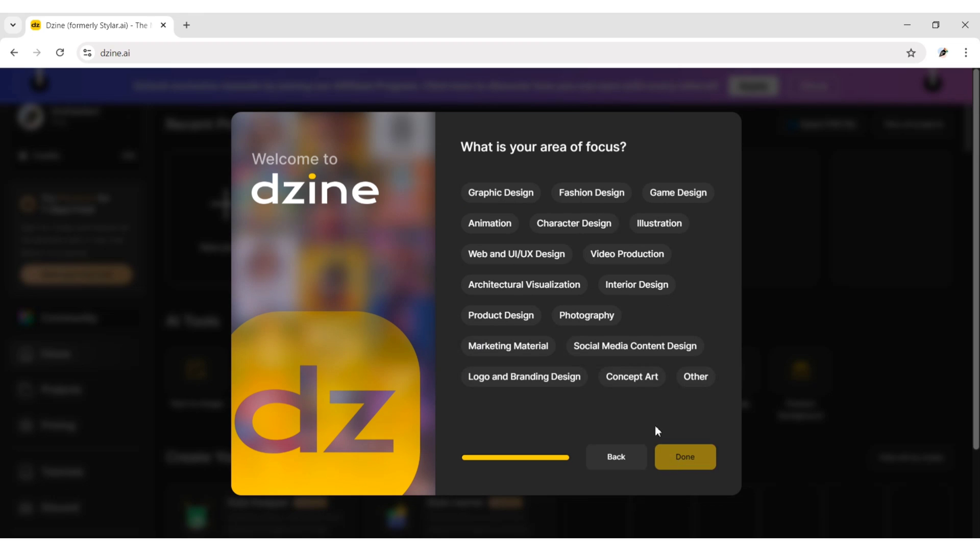
pyautogui.click(491, 193)
pyautogui.click(685, 458)
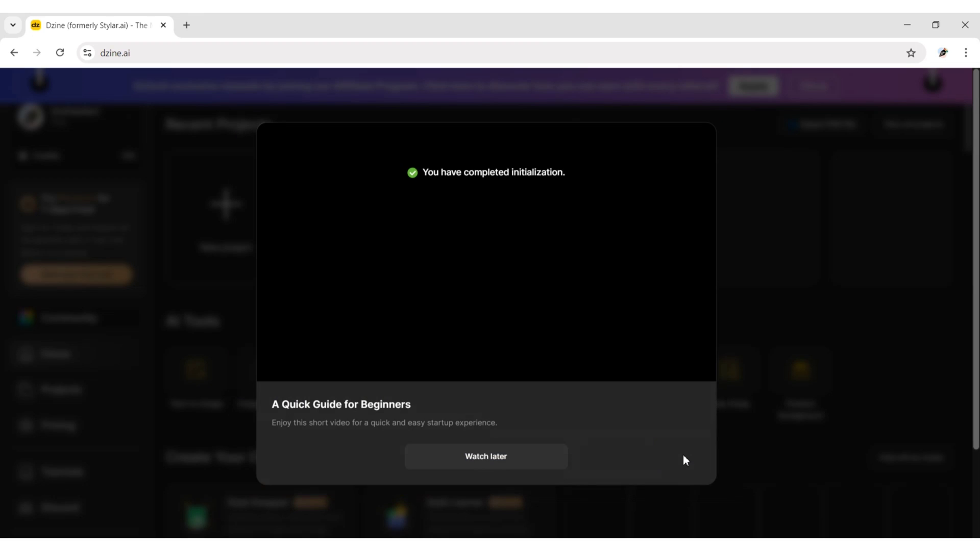
pyautogui.click(502, 459)
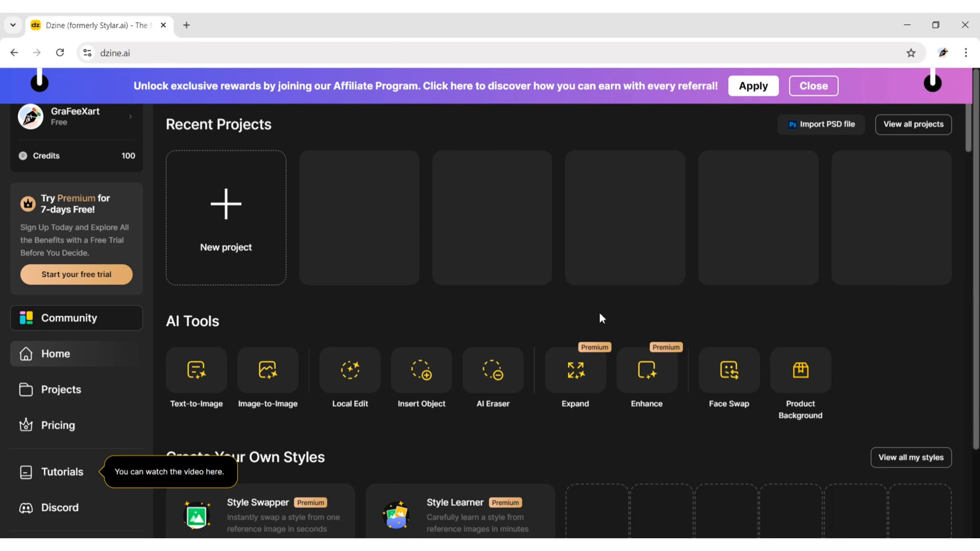
# - Dismiss the affiliate banner and create a new project named '3d Cartoon'
pyautogui.click(811, 86)
pyautogui.click(240, 232)
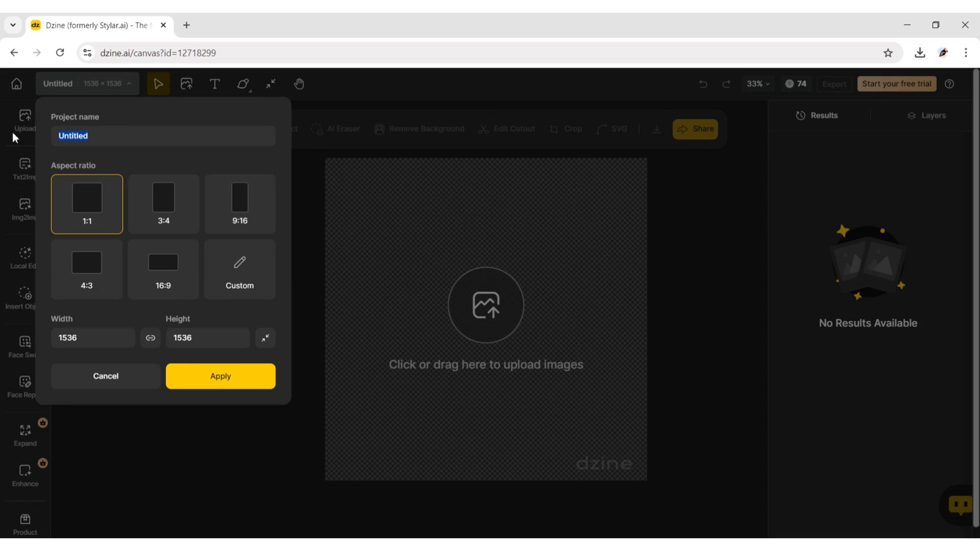
pyautogui.write('3d Cartoon')
pyautogui.click(221, 378)
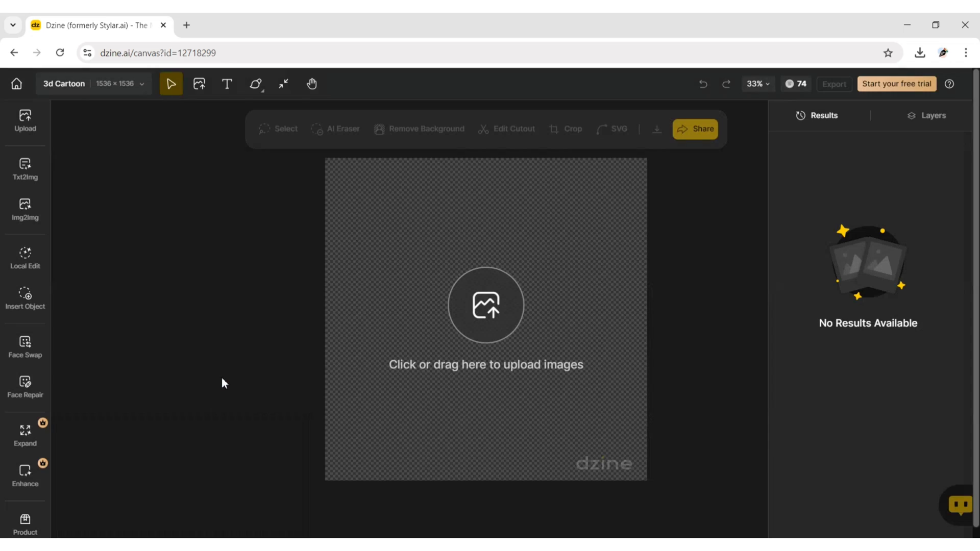
# - Upload the woman's portrait photo from Downloads onto the canvas
pyautogui.click(483, 300)
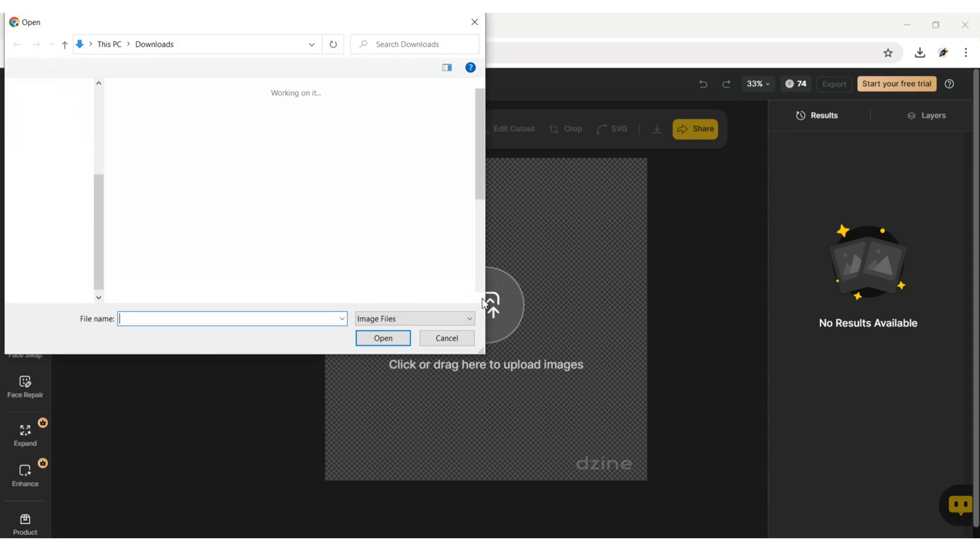
pyautogui.click(148, 130)
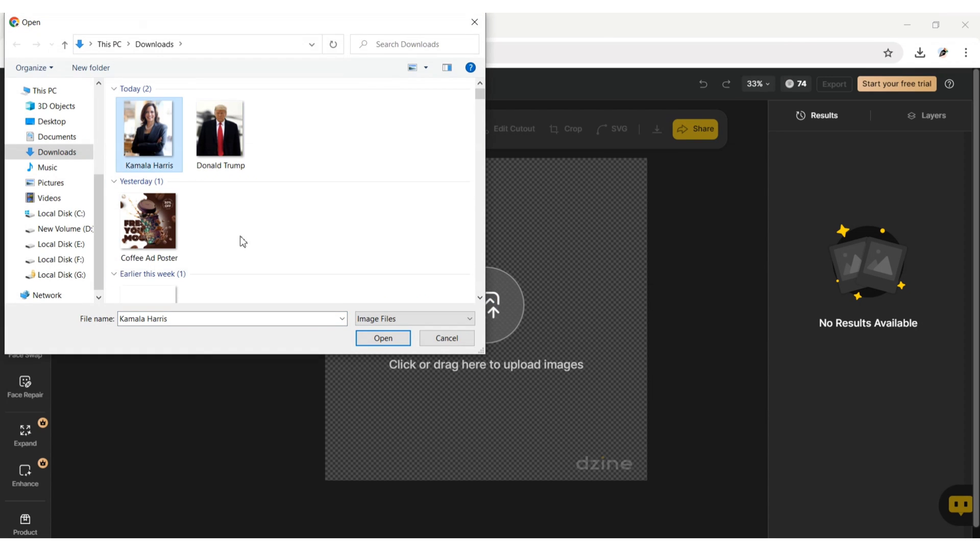
pyautogui.click(382, 337)
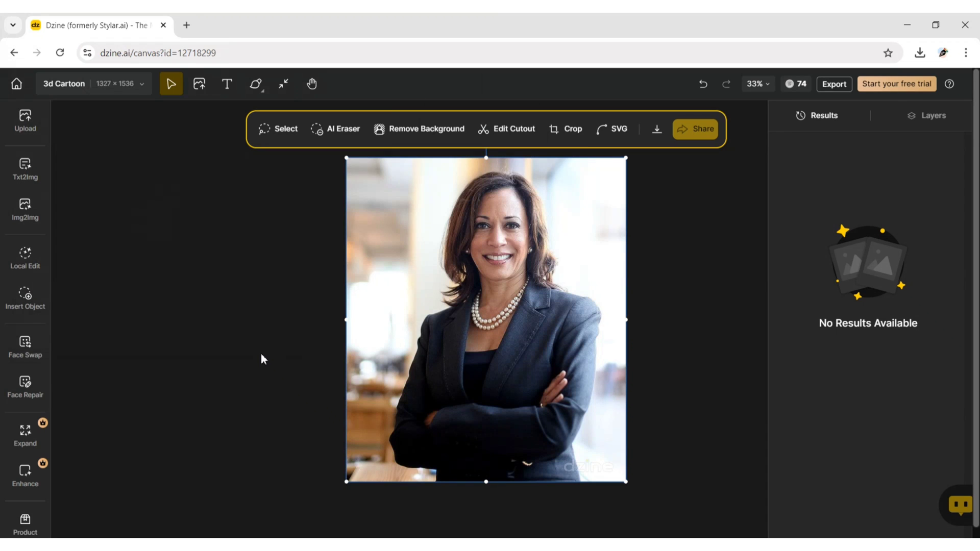
# - In Img2Img, enter a prompt describing the subject as the US Vice President
pyautogui.click(25, 209)
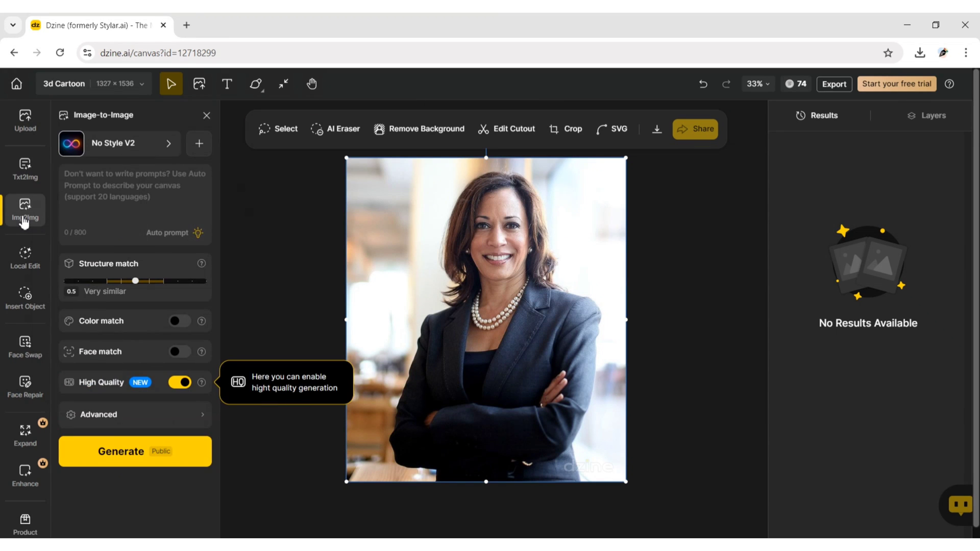
pyautogui.click(88, 174)
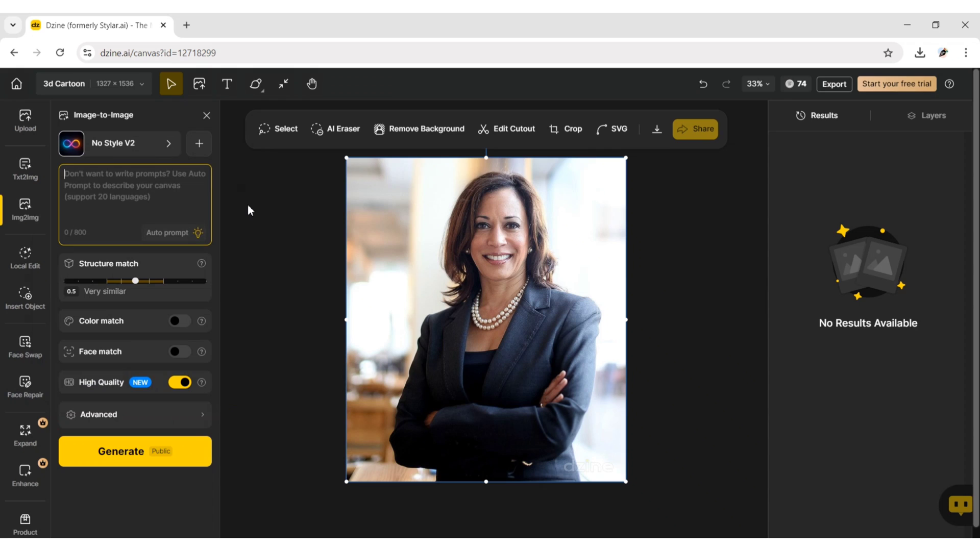
pyautogui.write('US Vice ')
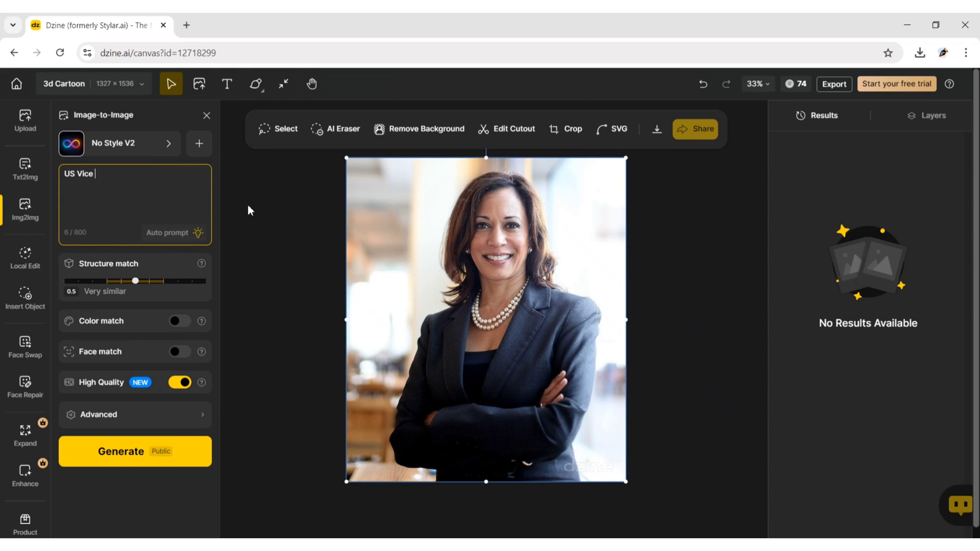
pyautogui.write('President Kamala Harris')
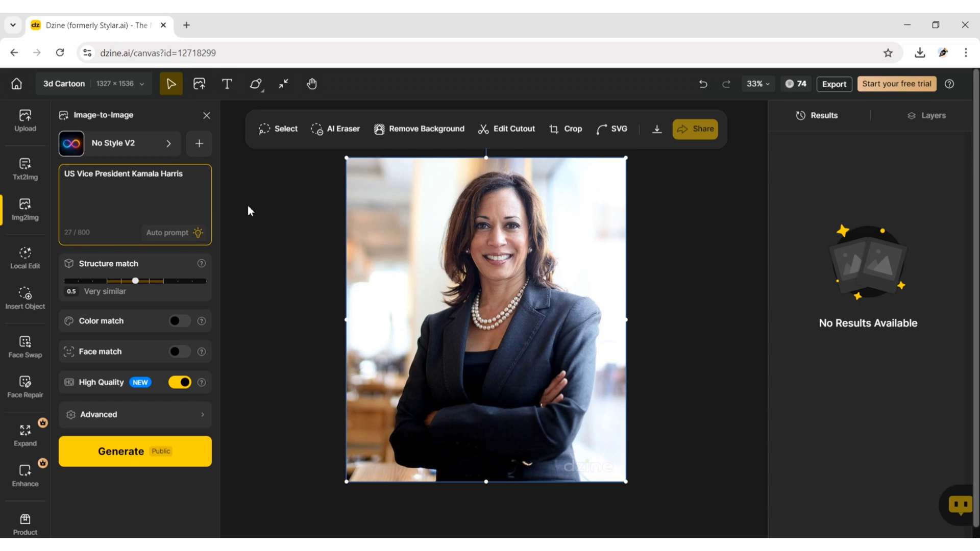
# - Finish the prompt, then pick the Cutie 3D thumbnail from the style list
pyautogui.click(247, 205)
pyautogui.click(128, 144)
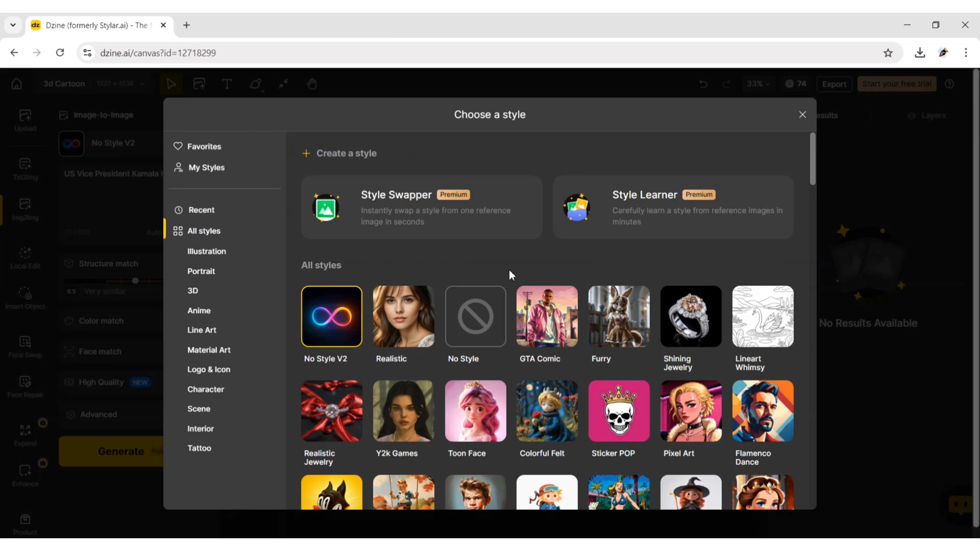
pyautogui.scroll(-3, 514, 270)
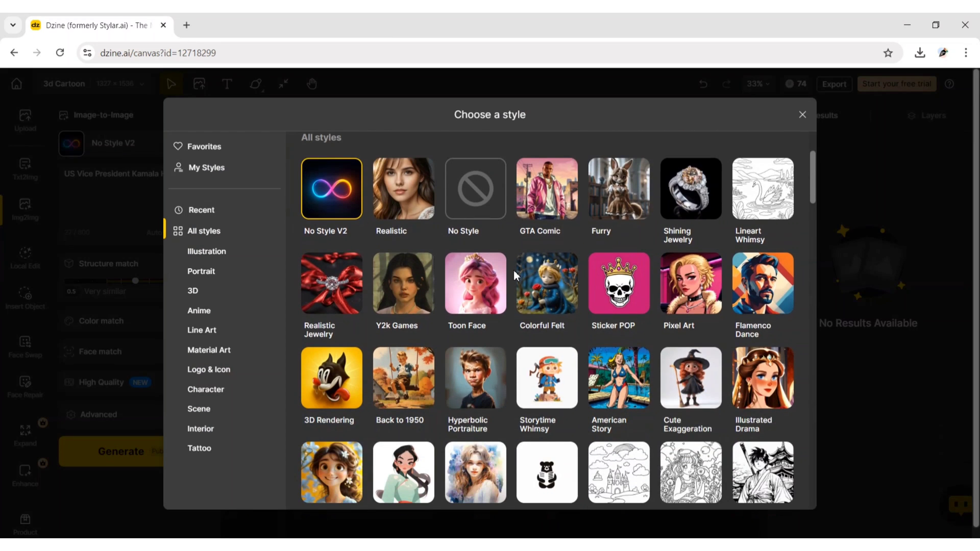
pyautogui.scroll(-3, 514, 271)
pyautogui.scroll(-3, 513, 271)
pyautogui.scroll(-13, 513, 271)
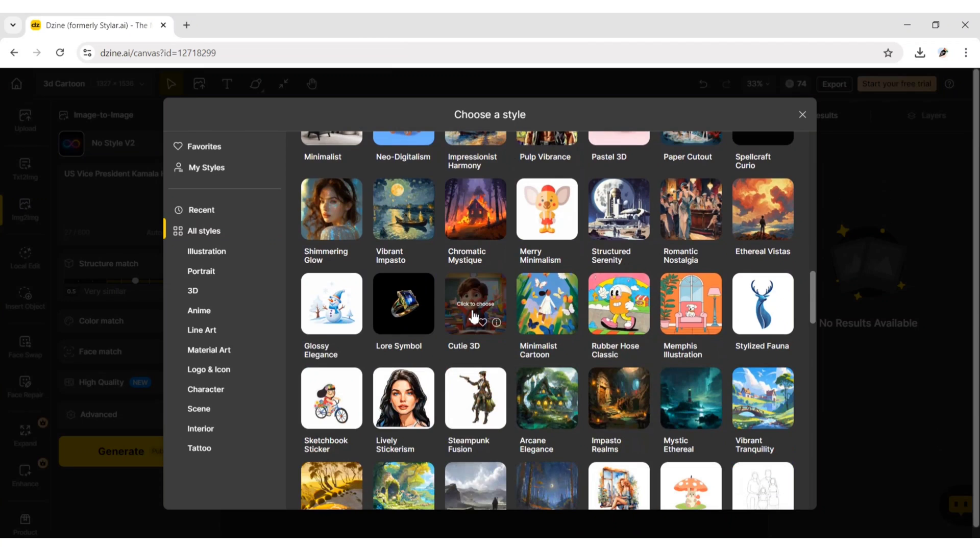
pyautogui.click(480, 303)
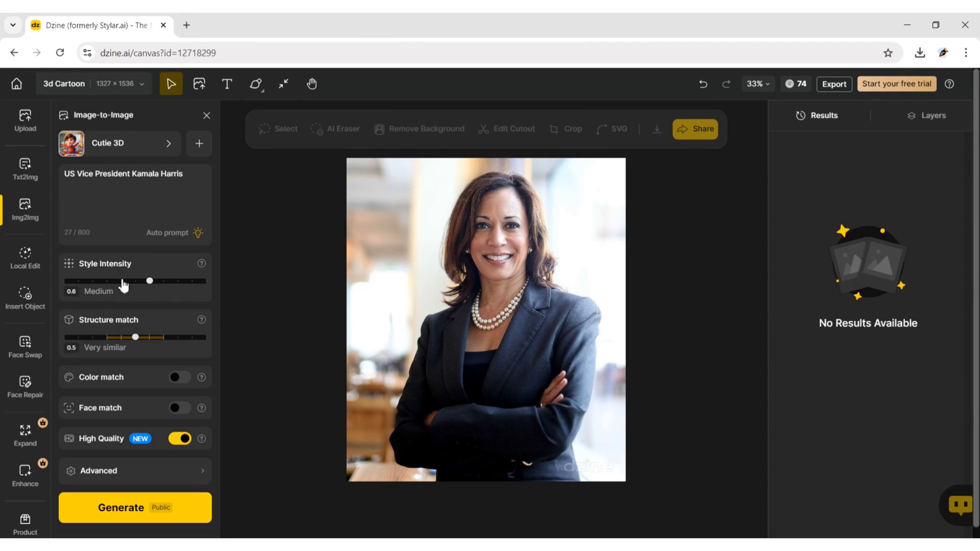
# - Set Style Intensity to 0.7 Strong and Structure match to 0.7, enabling Color and Face match
pyautogui.moveTo(149, 282); pyautogui.dragTo(163, 281)
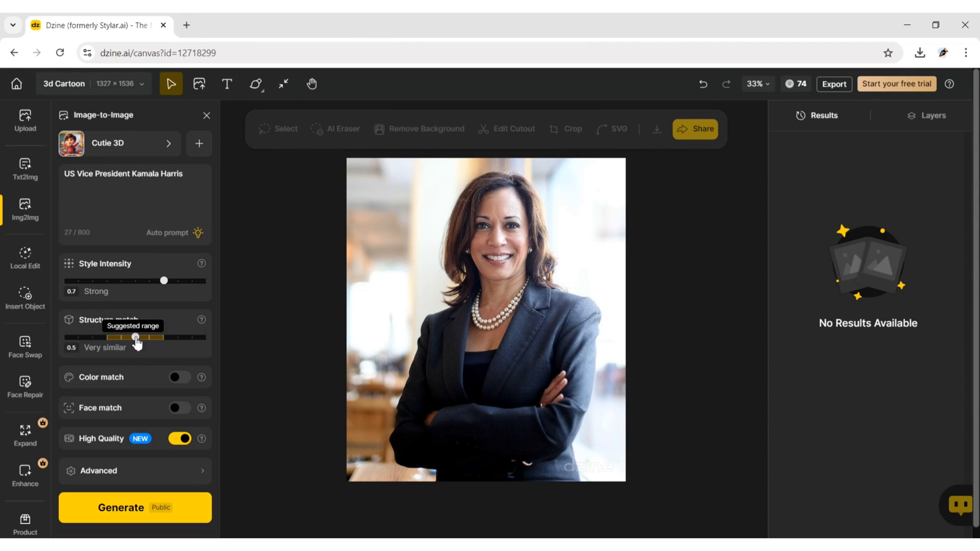
pyautogui.moveTo(136, 337); pyautogui.dragTo(161, 338)
pyautogui.click(184, 379)
pyautogui.click(185, 413)
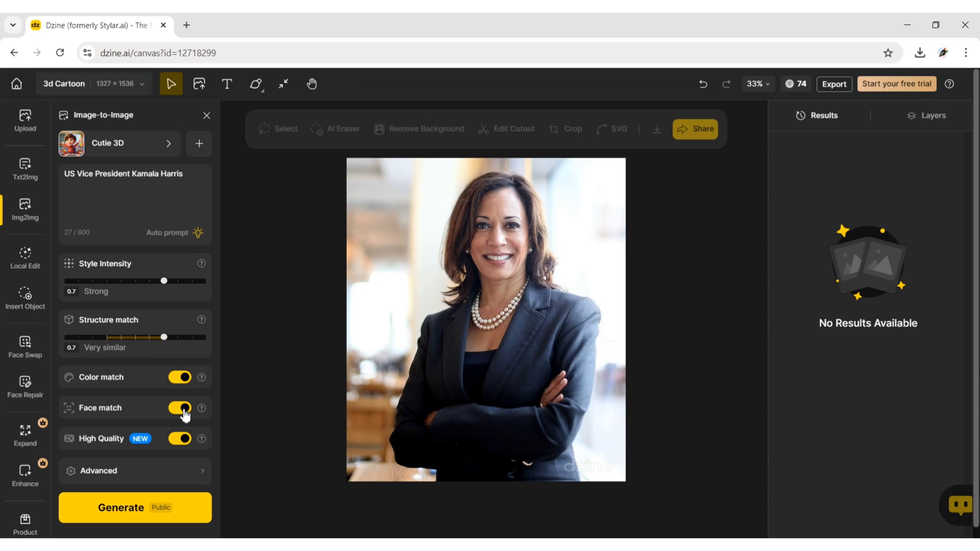
# - Generate the four Cutie 3D images, declining the Skip the Queue upgrade offer
pyautogui.click(161, 508)
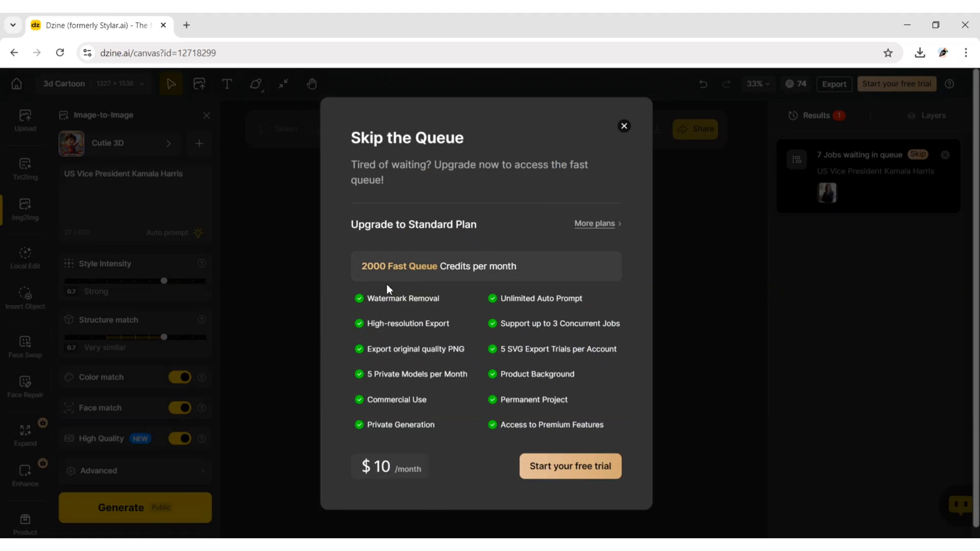
pyautogui.click(718, 236)
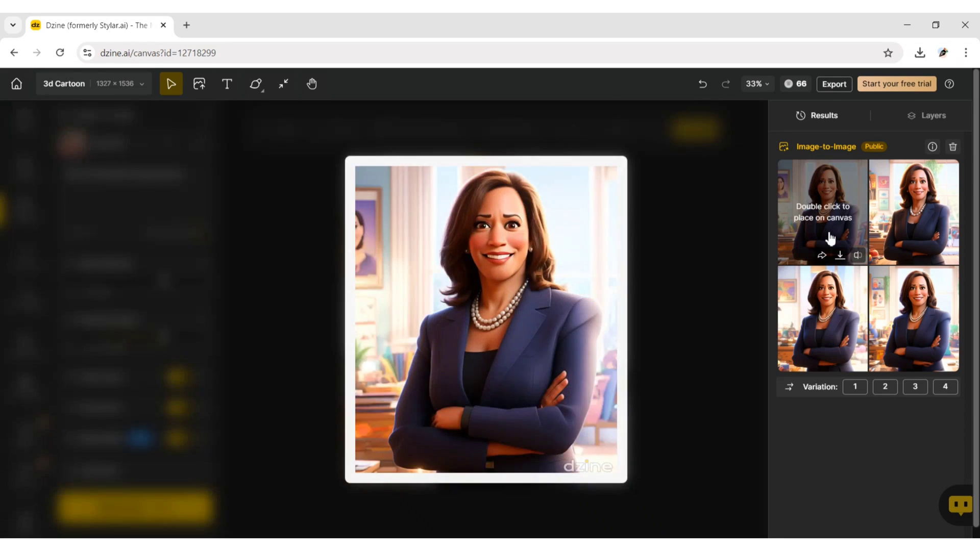
# - Put the first result on the canvas and export it as 3d Cartoon.jpg at JPG 1x
pyautogui.doubleClick(830, 238)
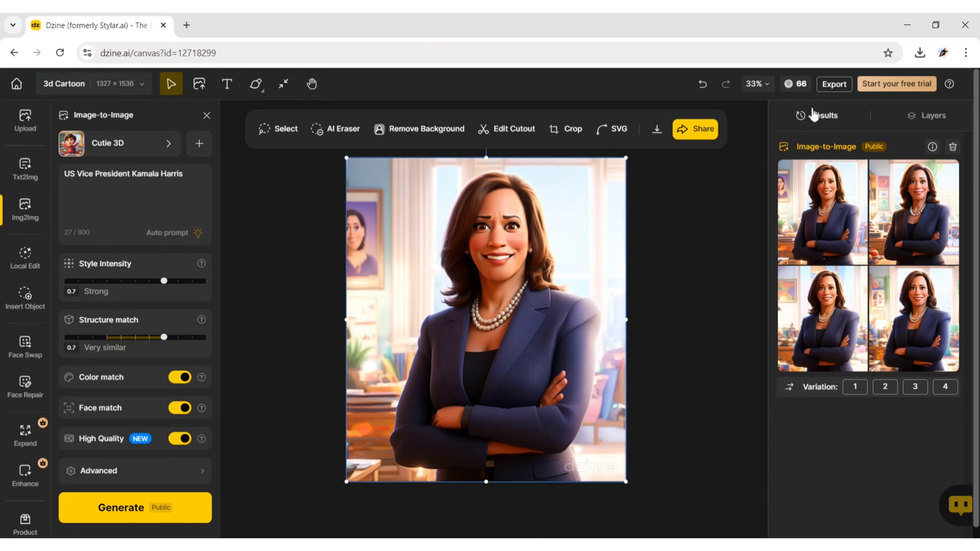
pyautogui.click(833, 86)
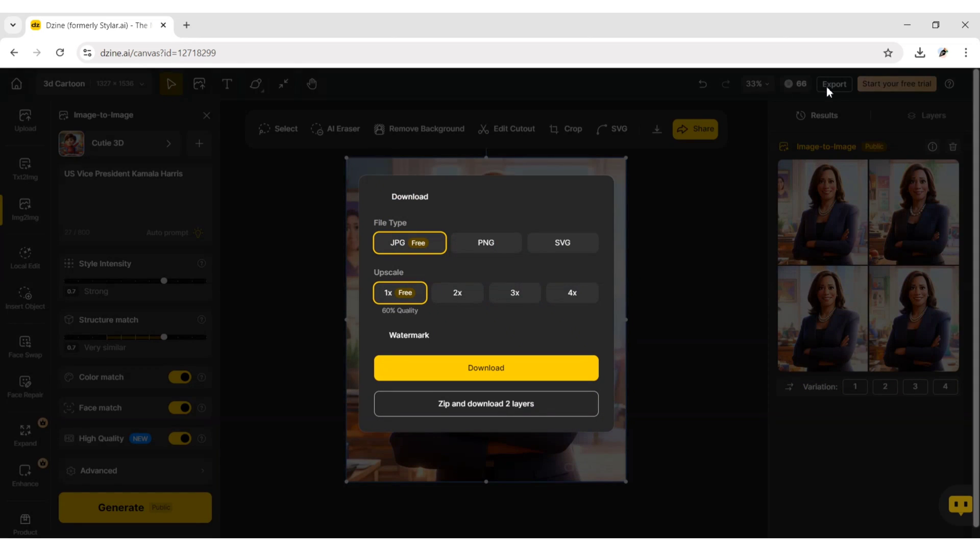
pyautogui.click(456, 371)
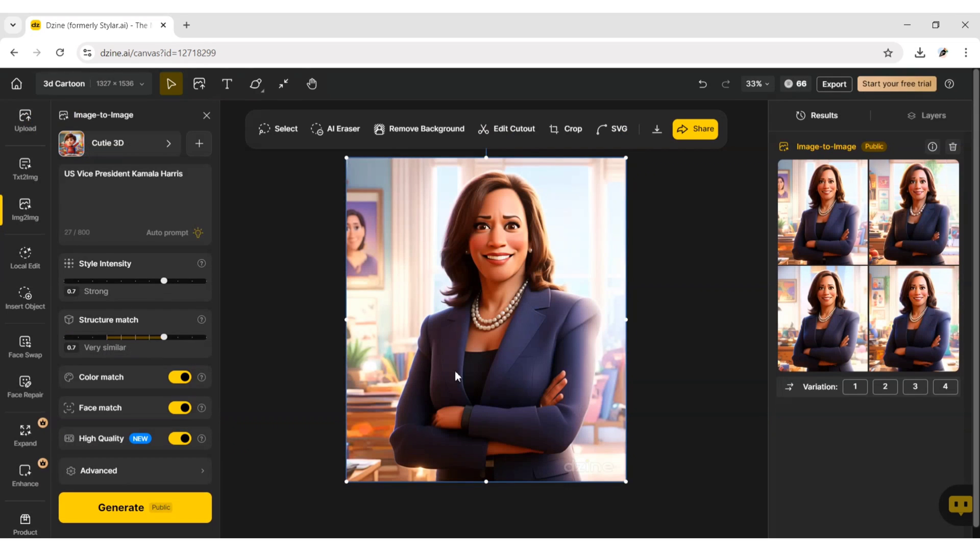
pyautogui.click(687, 286)
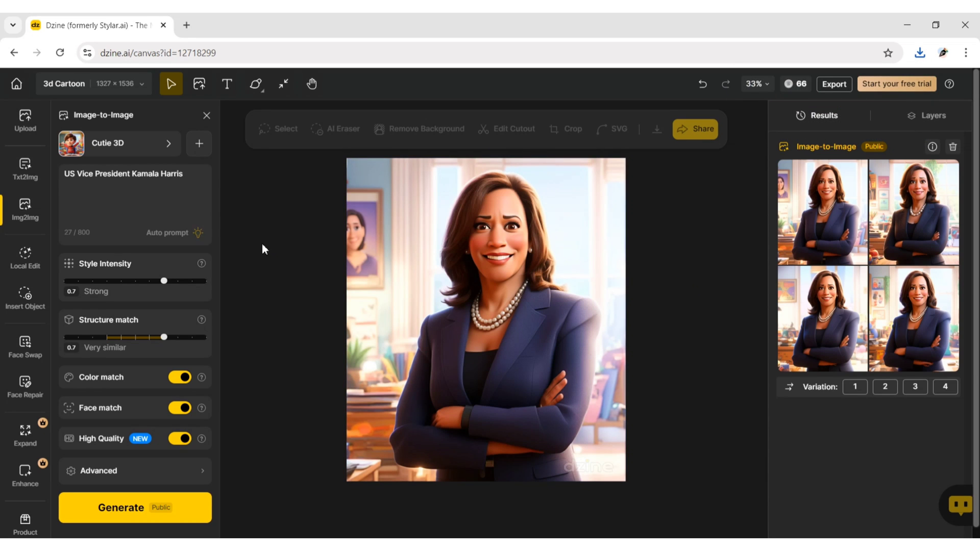
# - Upload the red-tie man's photo from Downloads and delete the earlier cartoon image
pyautogui.click(26, 123)
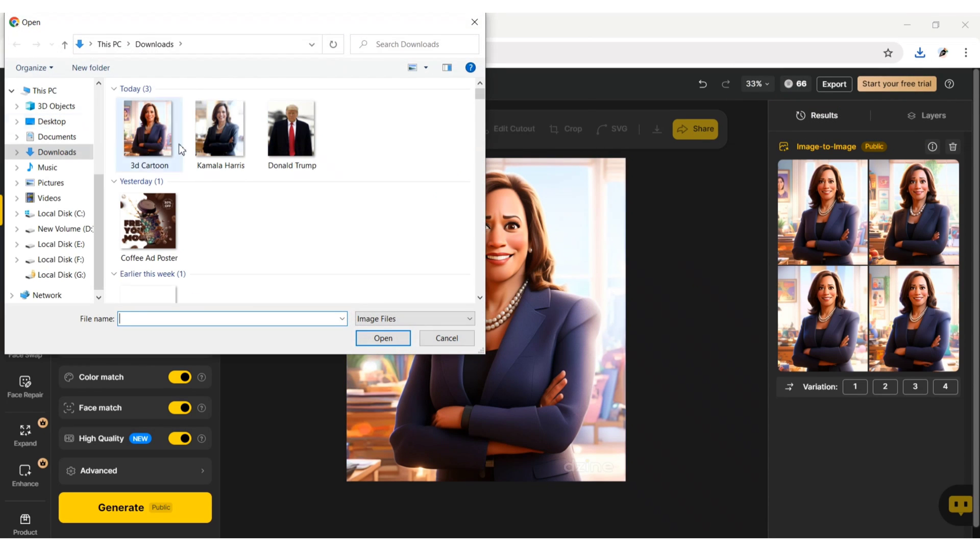
pyautogui.click(285, 141)
pyautogui.click(383, 338)
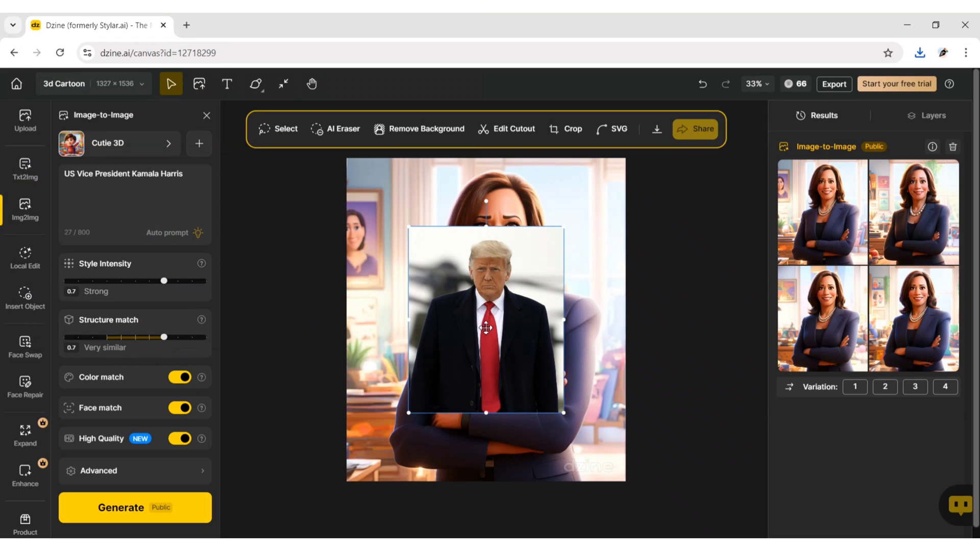
pyautogui.click(480, 156)
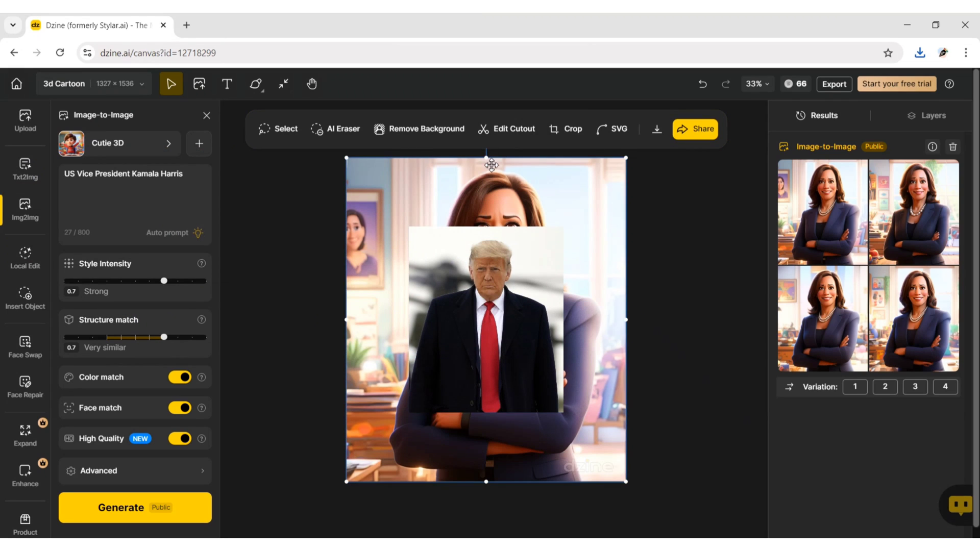
pyautogui.press('Delete')
# - Move the new photo to the canvas's top-left corner and resize it to fill the canvas
pyautogui.click(488, 282)
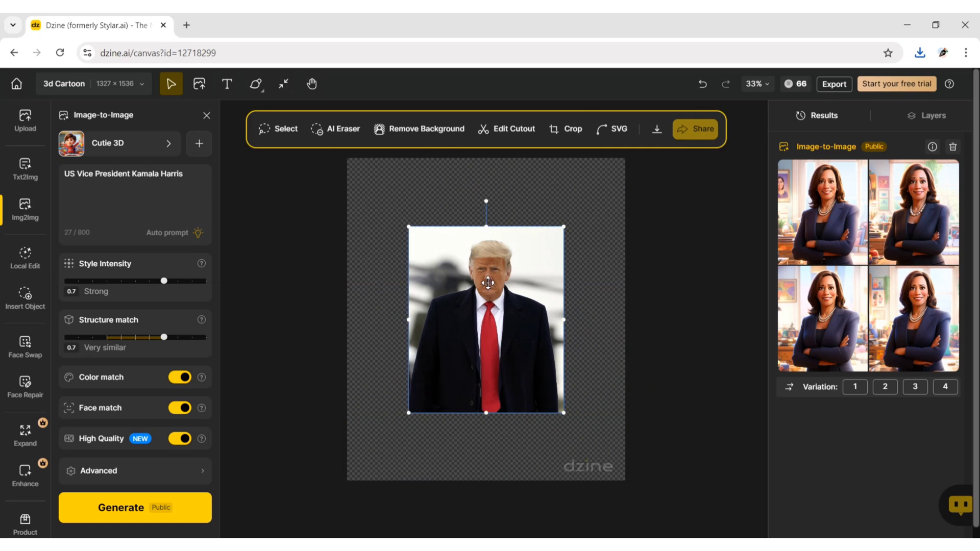
pyautogui.moveTo(488, 282); pyautogui.dragTo(427, 214)
pyautogui.moveTo(501, 344); pyautogui.dragTo(619, 505)
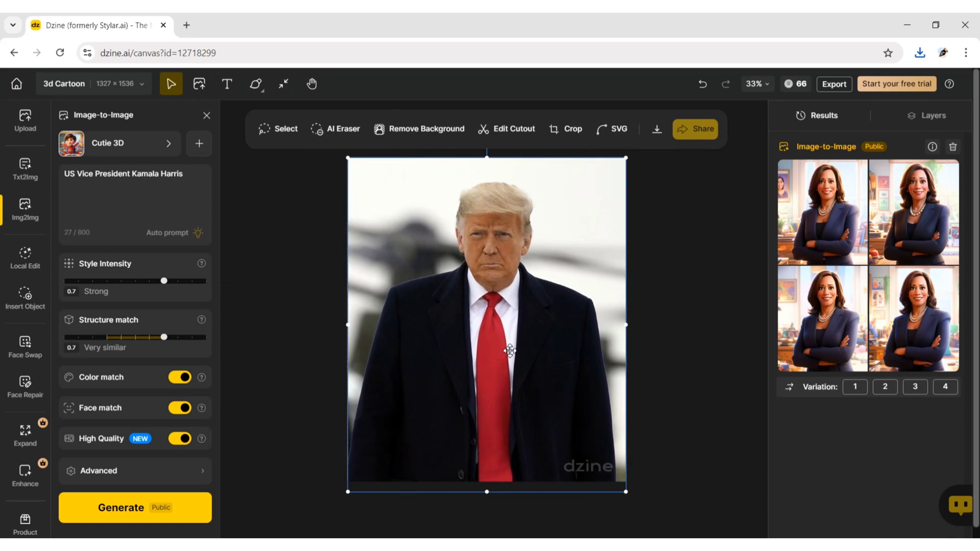
pyautogui.click(669, 234)
pyautogui.click(349, 491)
pyautogui.moveTo(346, 494); pyautogui.dragTo(348, 494)
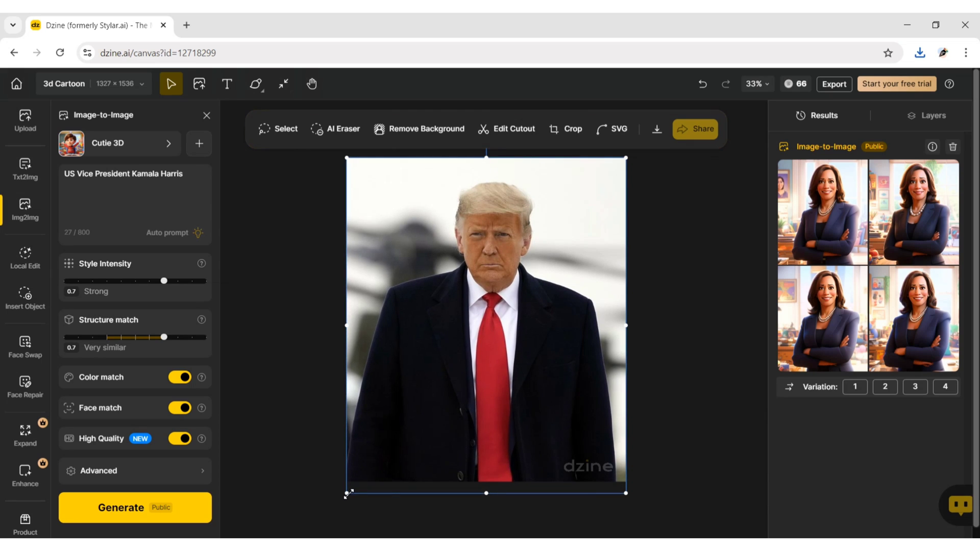
pyautogui.click(683, 374)
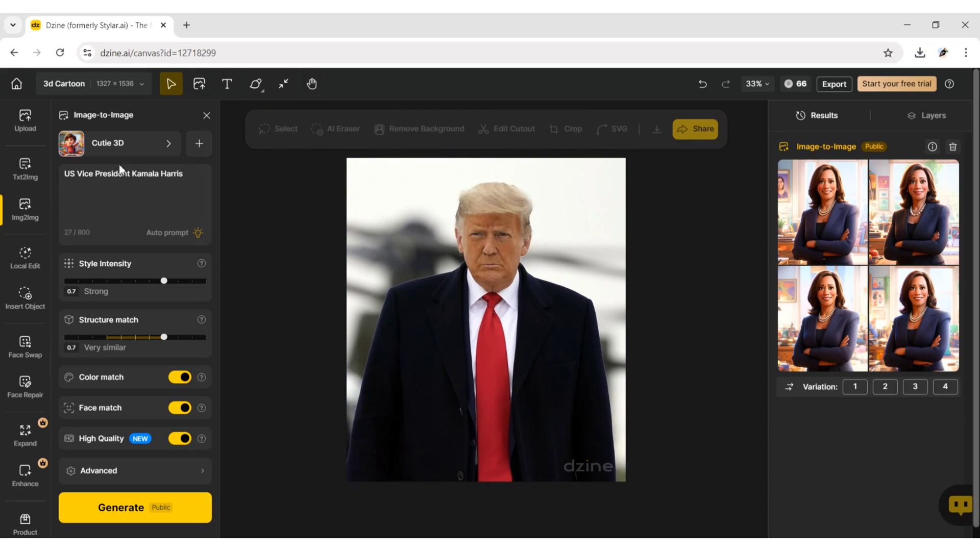
# - Replace the Vice President wording in the prompt with 'US Presidential Candidate' and the candidate's name
pyautogui.moveTo(79, 173); pyautogui.dragTo(206, 176)
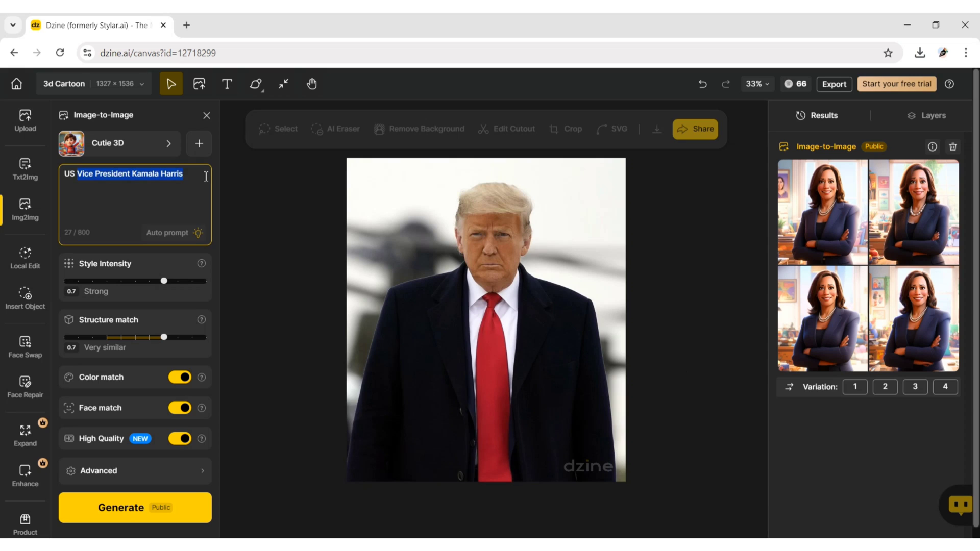
pyautogui.write('Presiden')
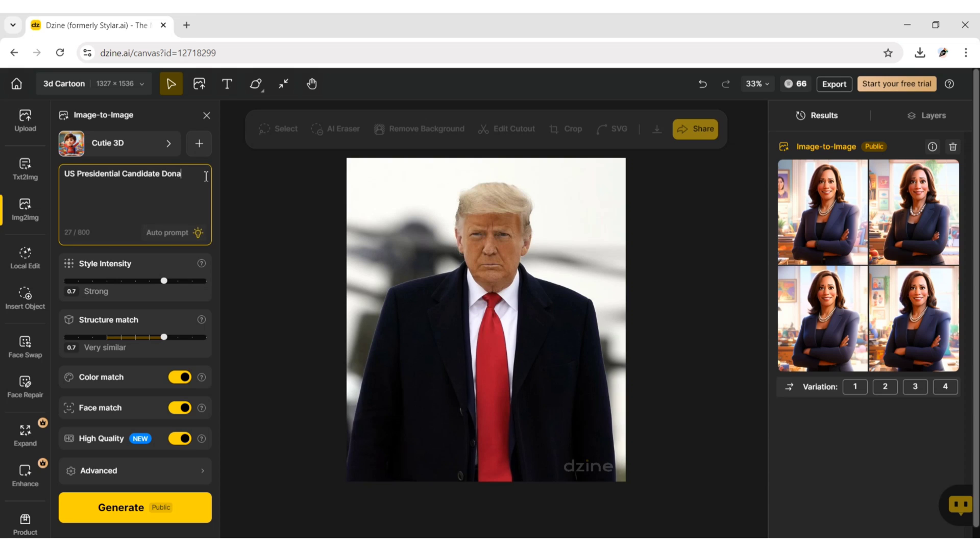
pyautogui.write('ump')
pyautogui.click(241, 223)
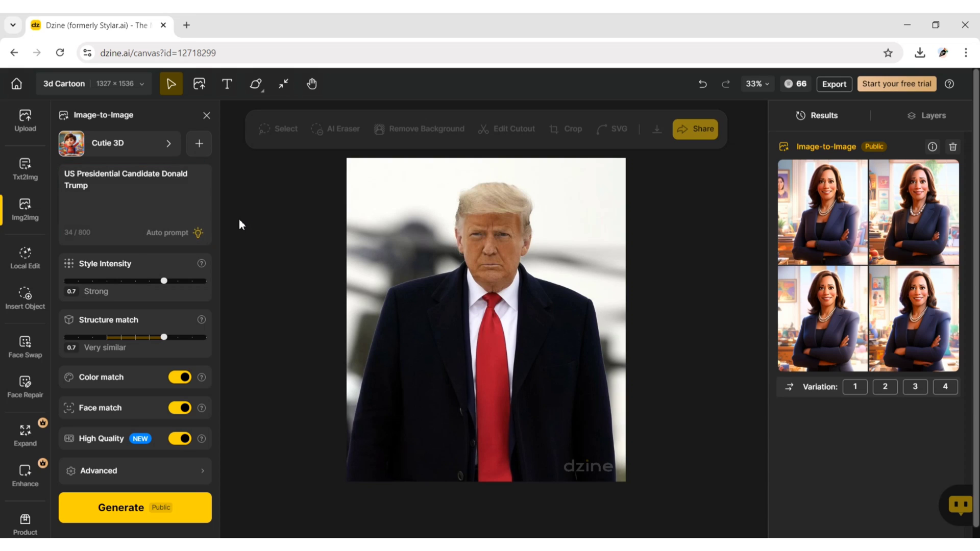
# - Generate four Cutie 3D cartoon results of the man's portrait, leaving 58 credits
pyautogui.click(159, 511)
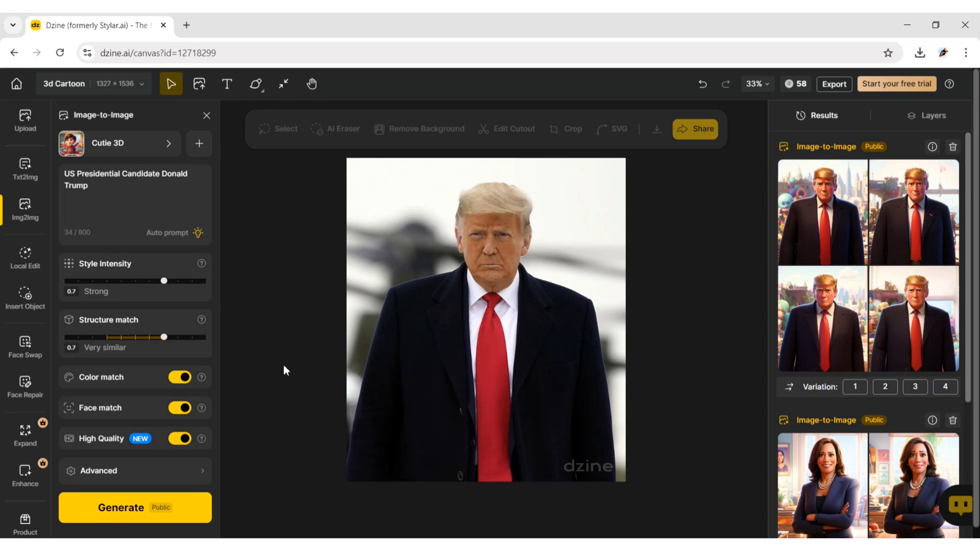
pyautogui.moveTo(832, 210)
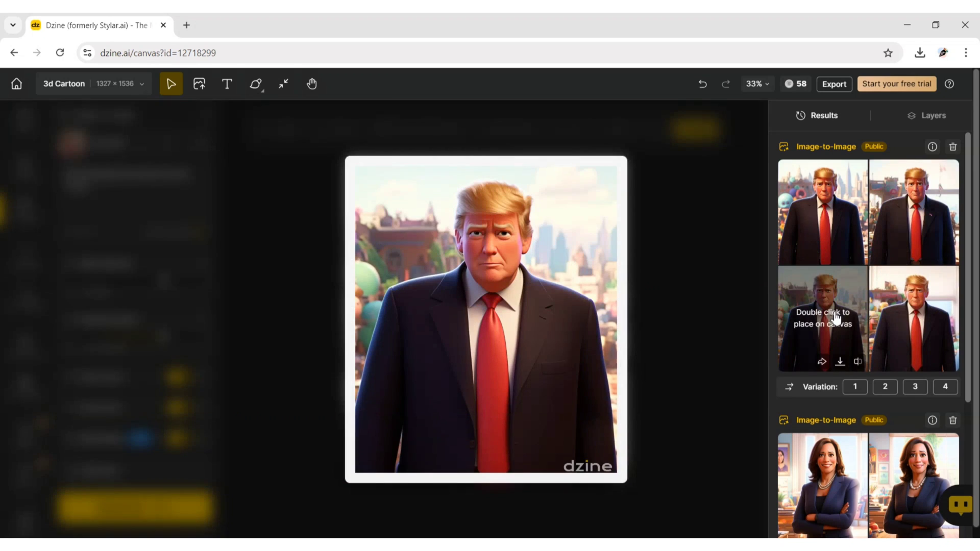
# - Place a cartoon result of the man on the canvas and export it as JPG 1x to '3d Cartoon (1).jpg'
pyautogui.doubleClick(823, 320)
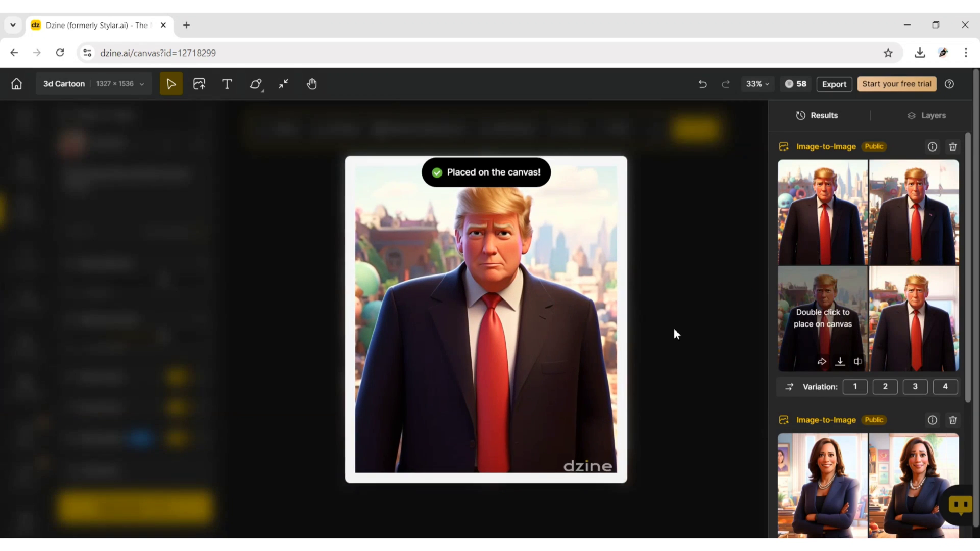
pyautogui.click(707, 310)
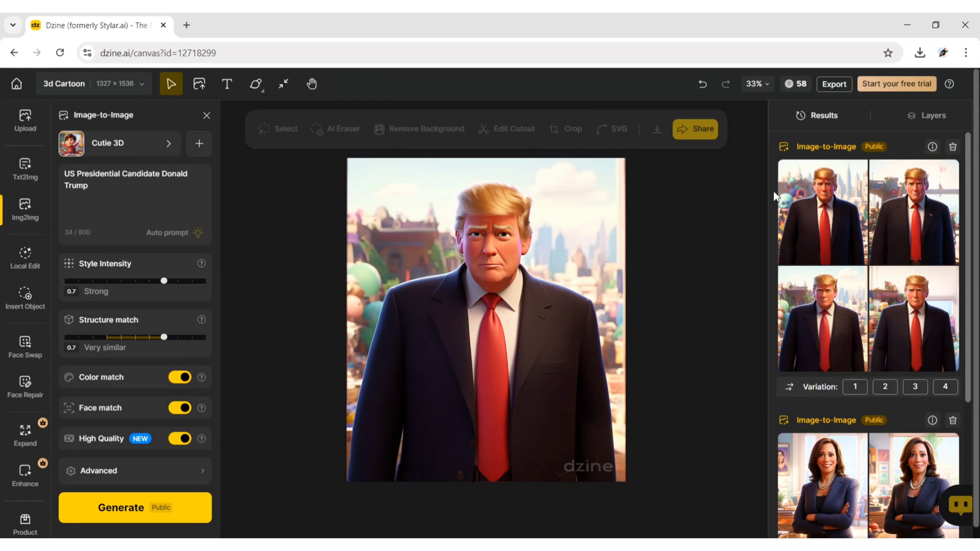
pyautogui.click(829, 82)
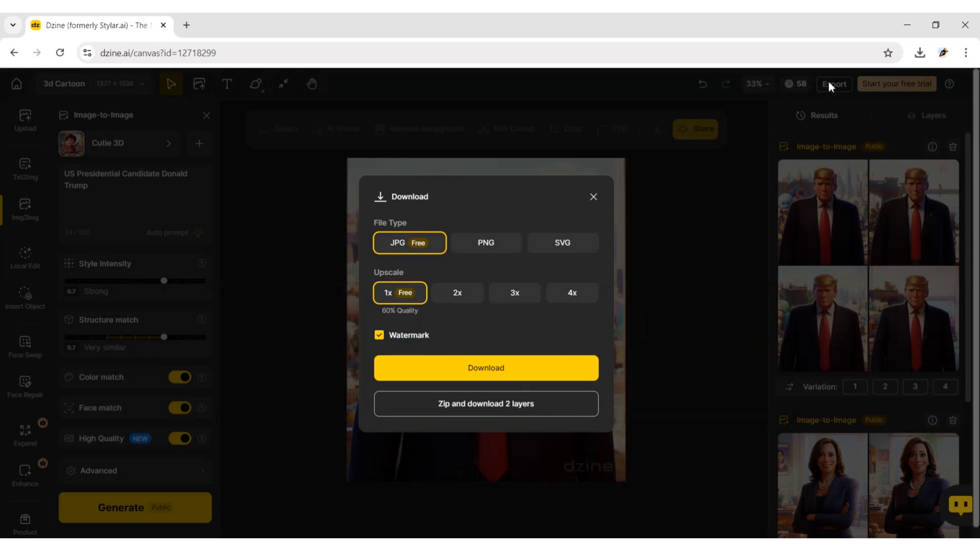
pyautogui.click(482, 371)
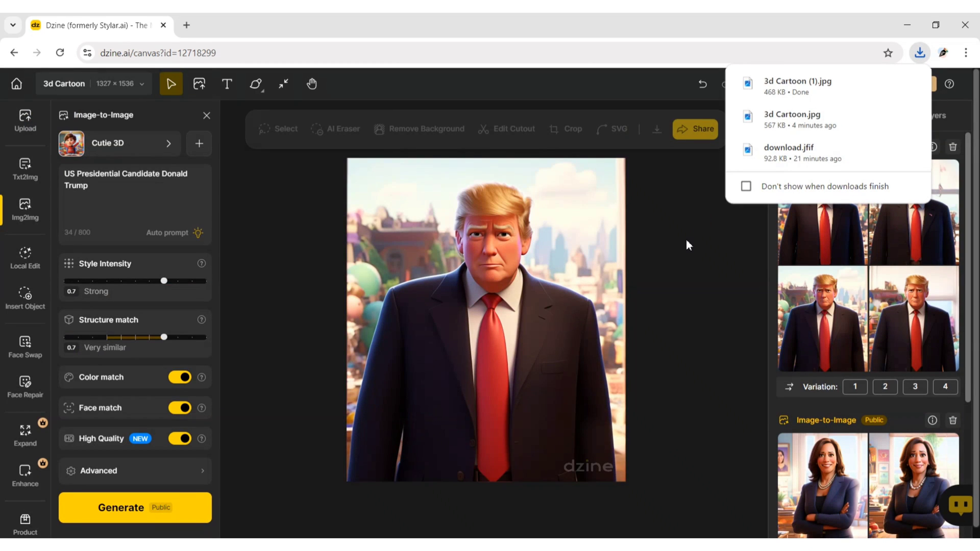